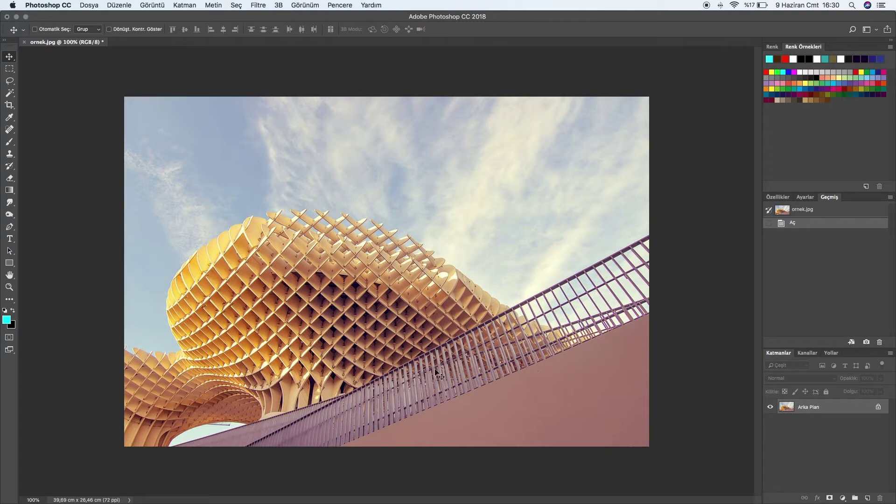
- Set the Save for Web (Legacy) preview of the photo to GIF with 8 colours
left_click(101, 3)
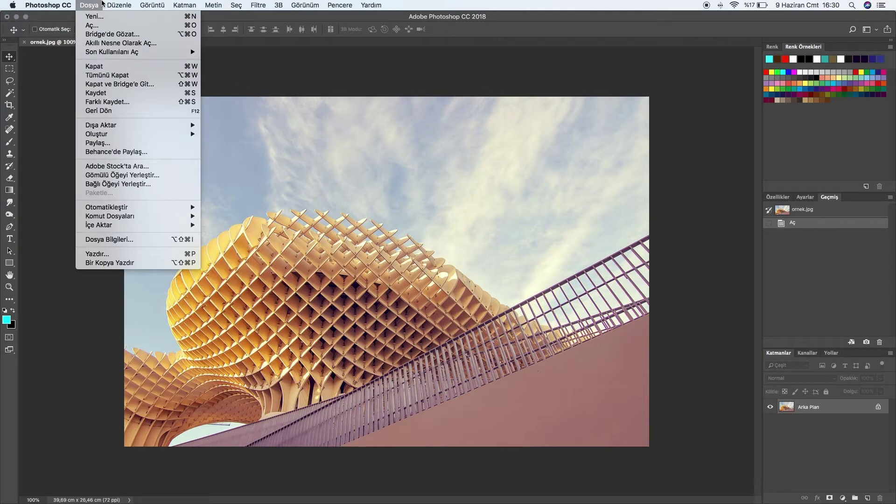
mouse_move(102, 124)
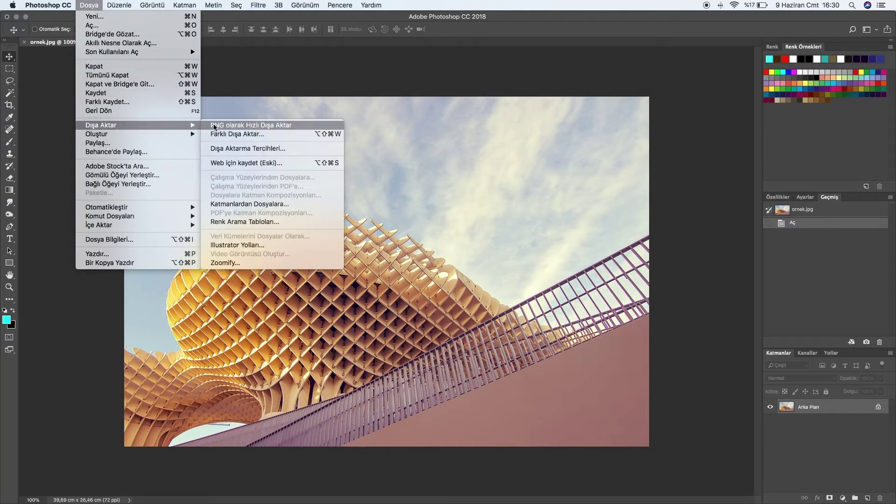
left_click(241, 163)
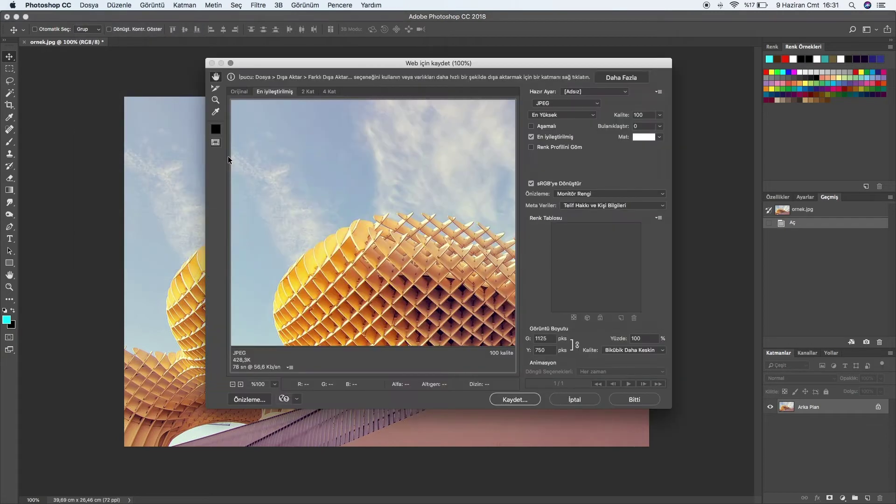
left_click(240, 384)
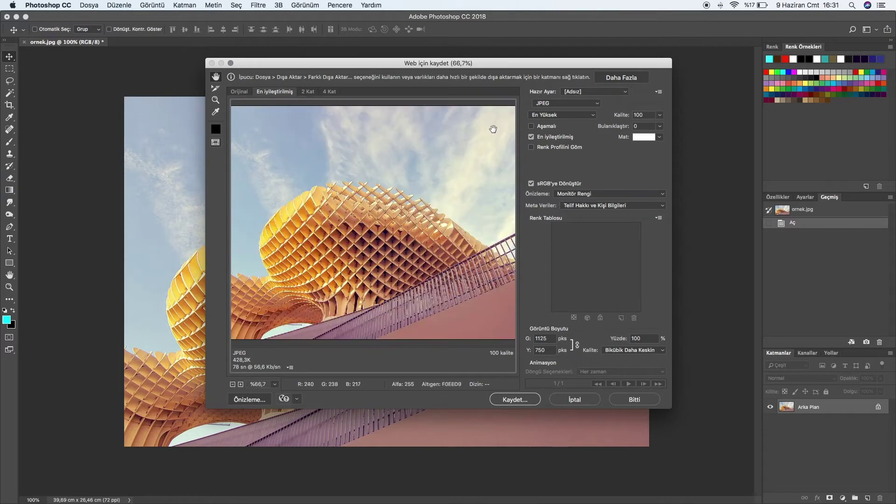
left_click(545, 103)
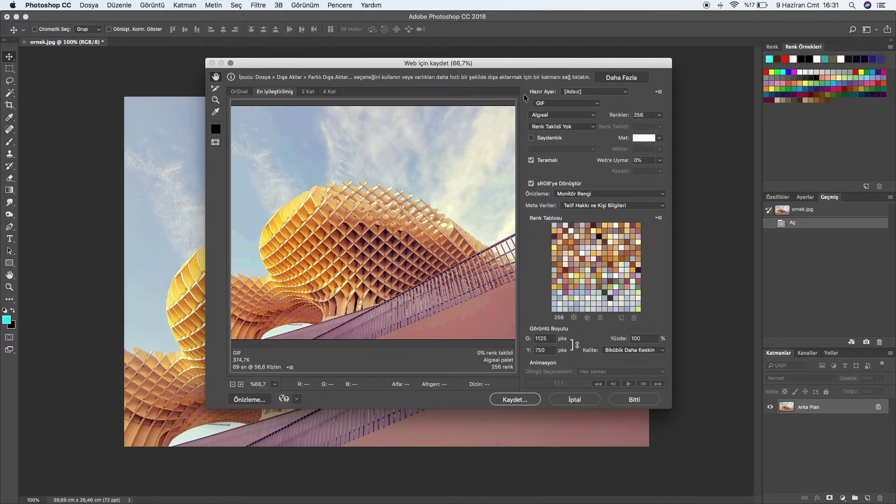
left_click(647, 114)
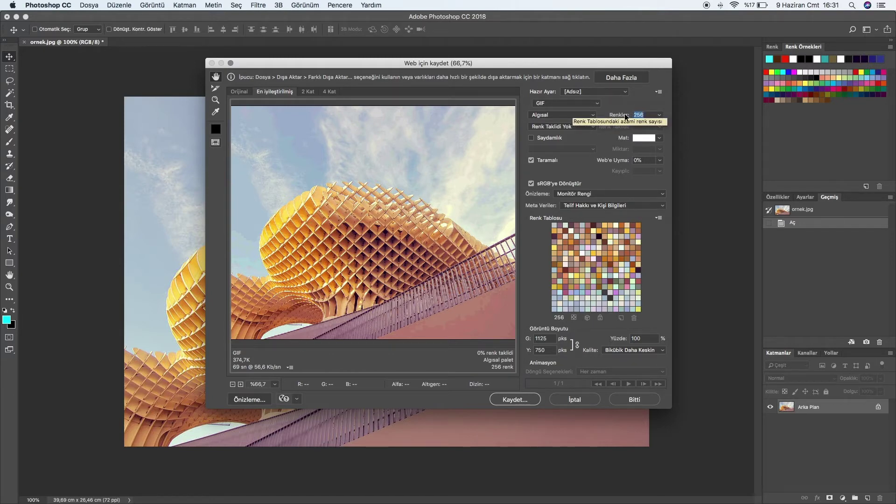
type("8")
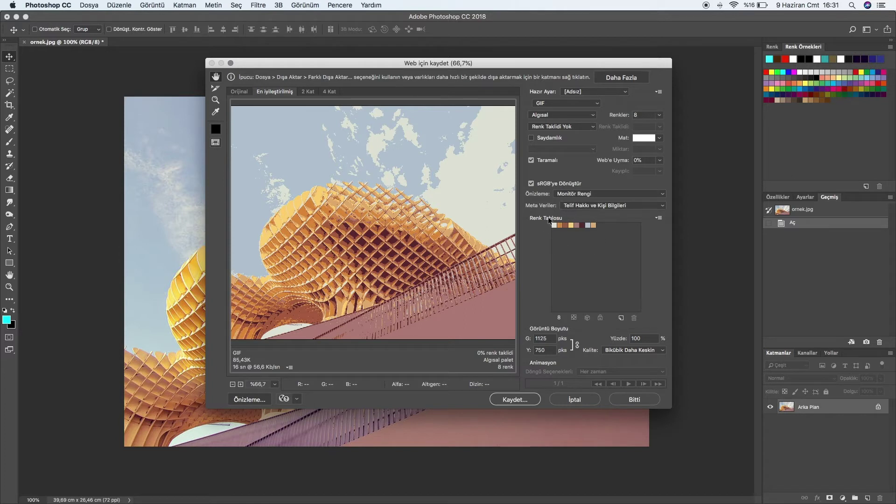
- Save the colour table as 'pastel renkler.act' in Desktop/Renk paletleri, then cancel the export window
left_click(659, 218)
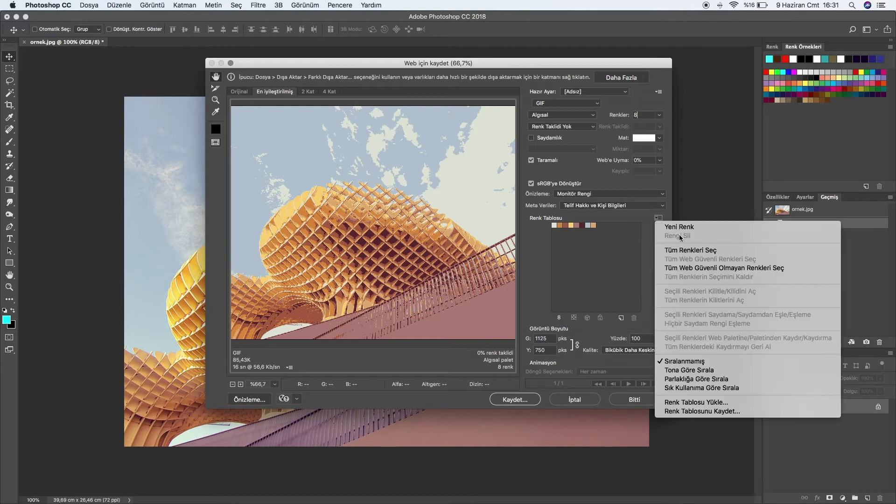
left_click(694, 412)
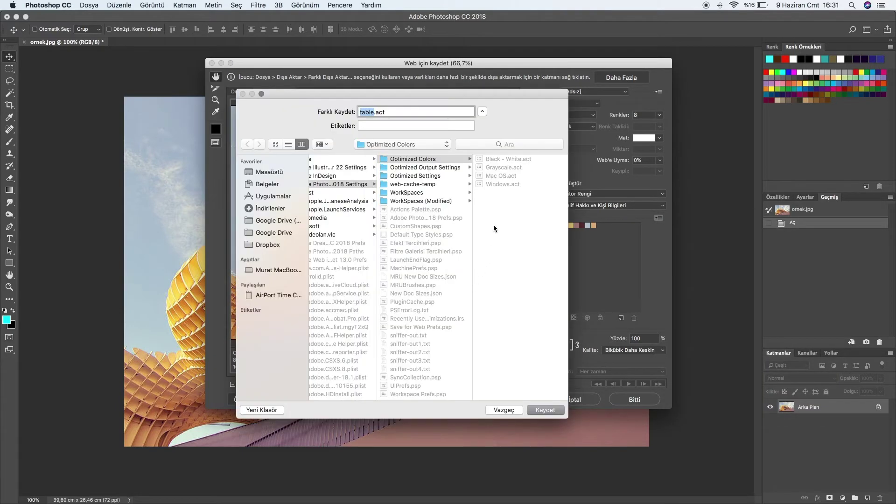
left_click(279, 175)
left_click(323, 160)
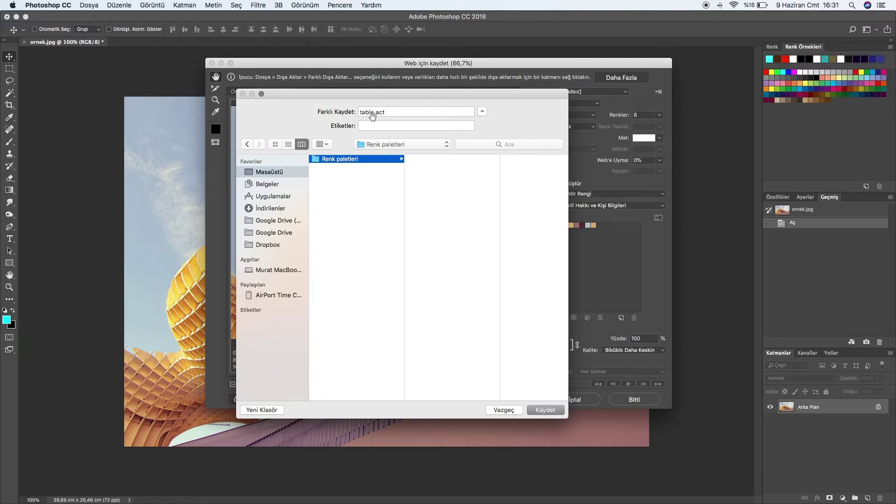
left_click(351, 114)
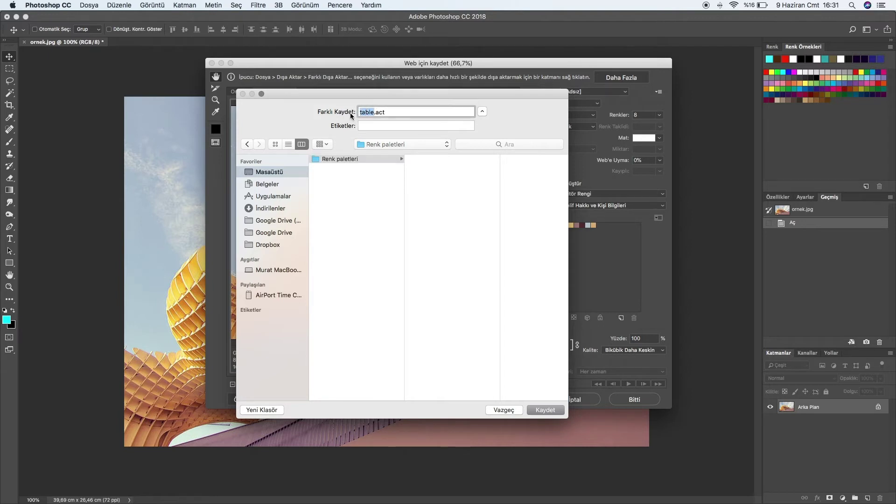
type("pastel ren")
type("kler")
left_click(552, 410)
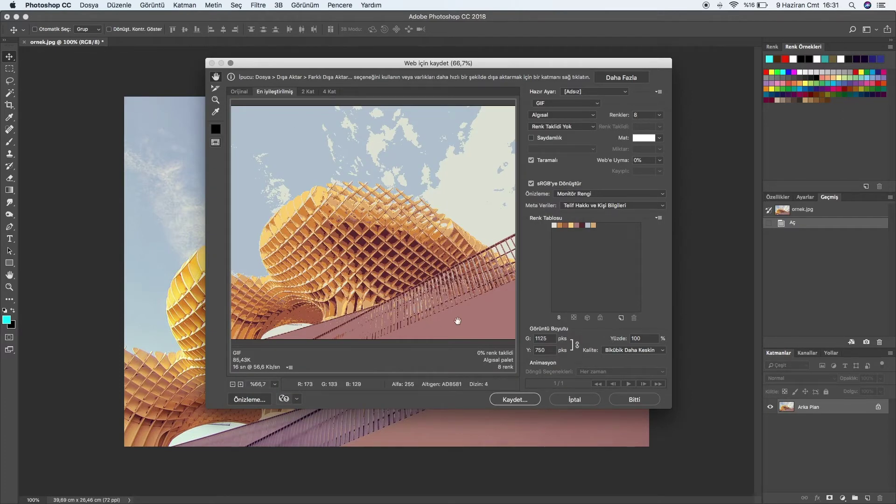
left_click(568, 400)
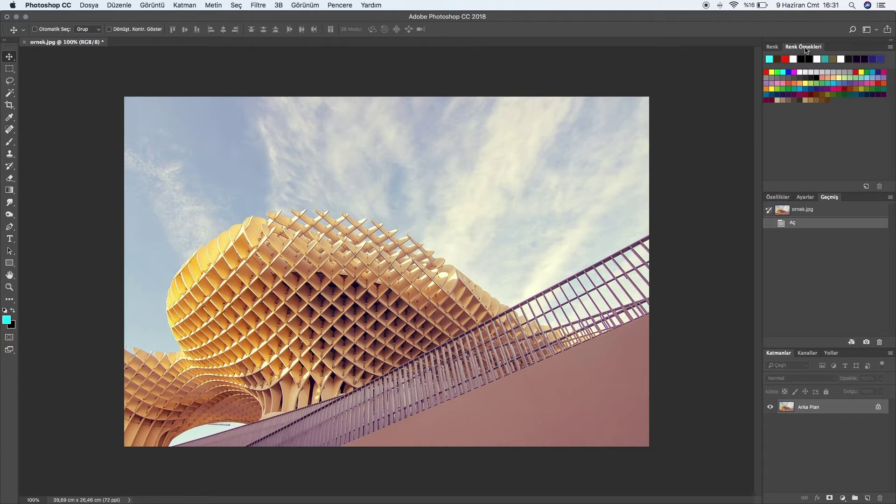
- Load the swatches from 'pastel renkler.act' into Photoshop's Swatches panel
left_click(890, 48)
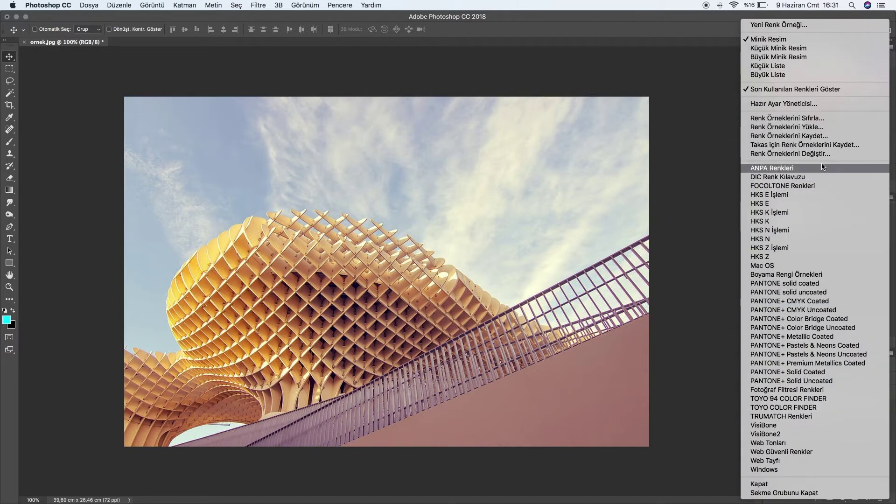
left_click(803, 127)
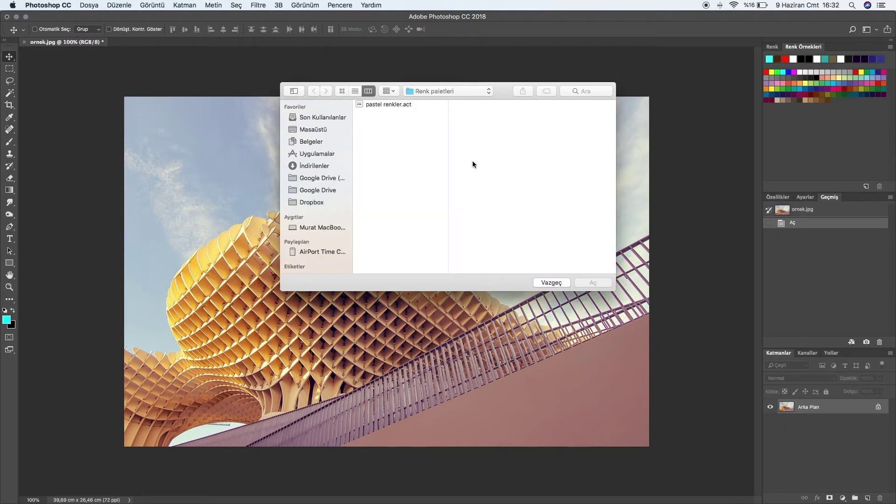
left_click(396, 105)
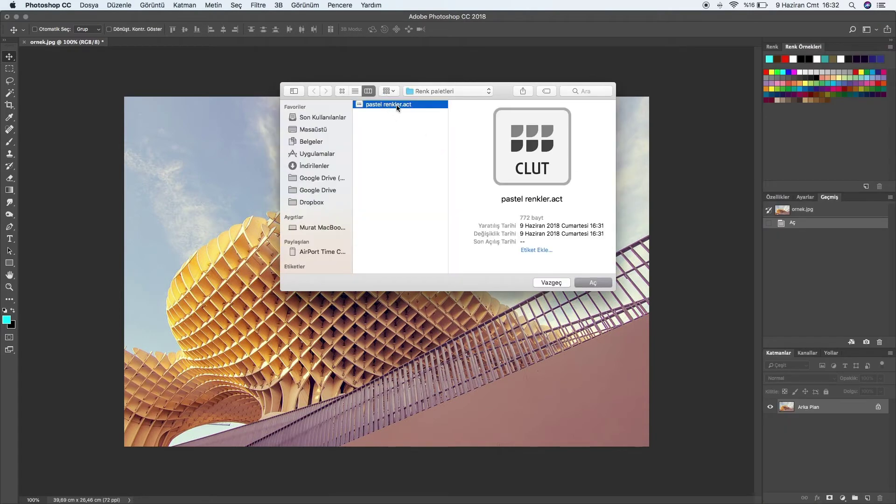
left_click(592, 283)
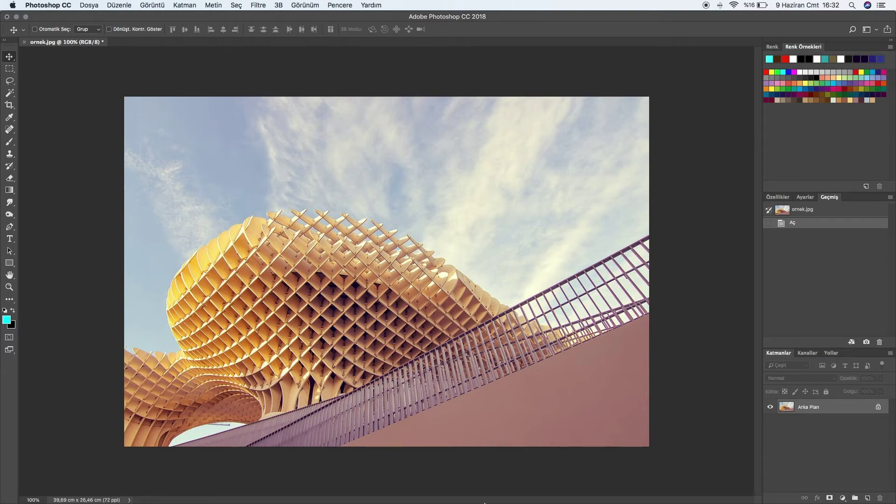
- In Illustrator, image-trace the placed photo at 8 colours and expand it into paths
key("super+Tab")
key("super+Tab")
key("super+Tab")
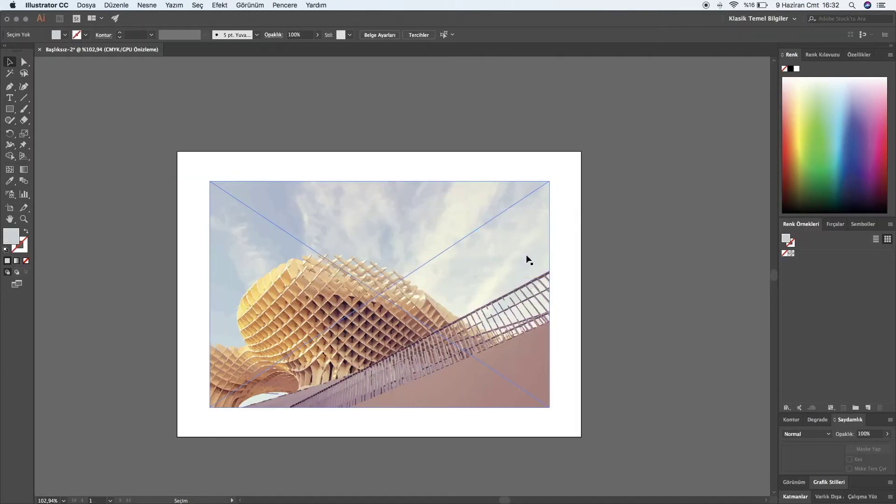
left_click(382, 219)
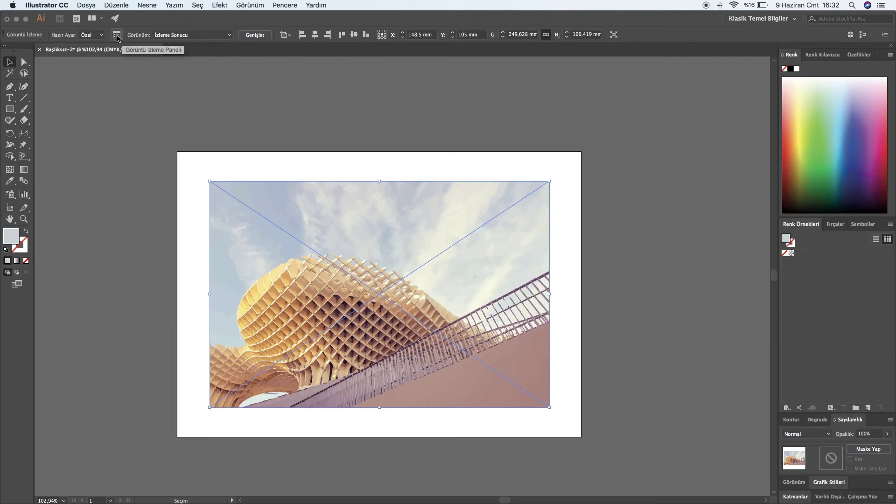
left_click(116, 35)
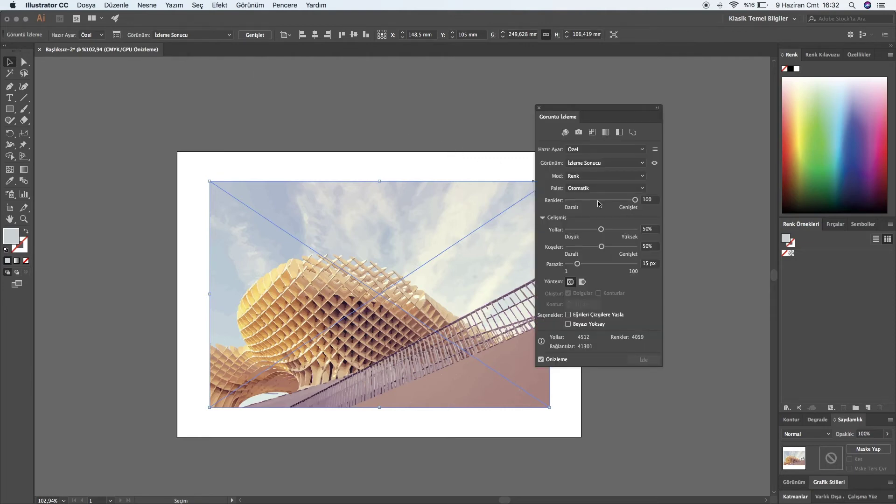
left_click(650, 201)
type("8")
left_click_drag(591, 109, 643, 99)
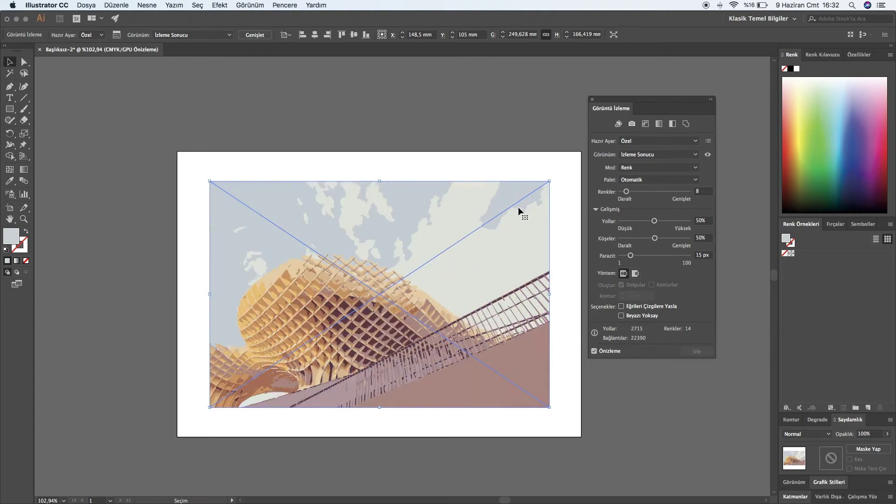
left_click(255, 35)
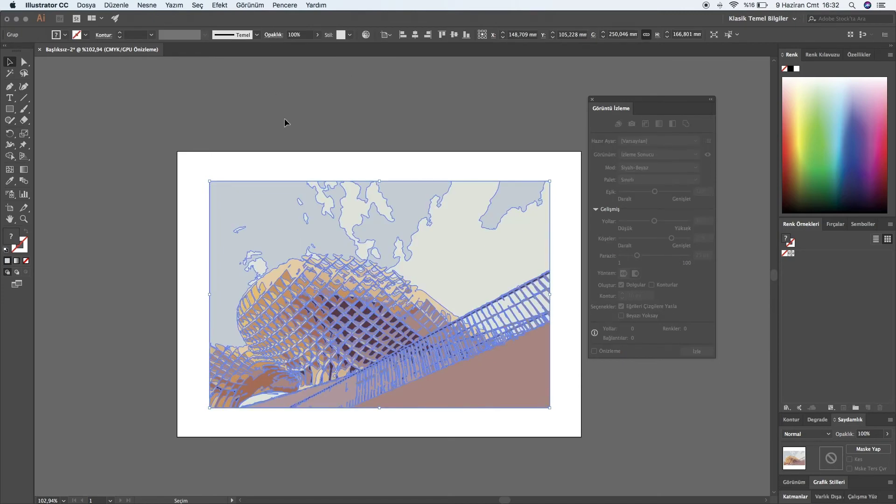
- Reselect the traced group, close Image Trace, and add its colours to the Swatches panel
left_click(294, 174)
left_click(279, 222)
left_click(592, 99)
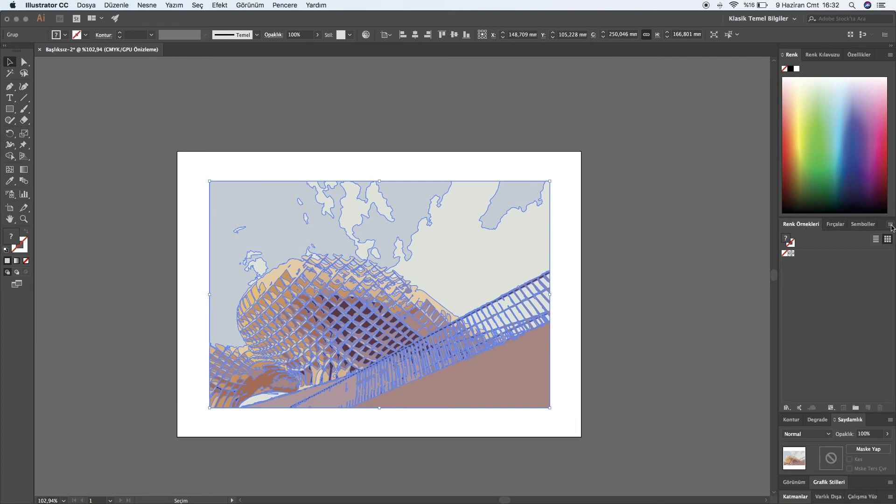
left_click(891, 225)
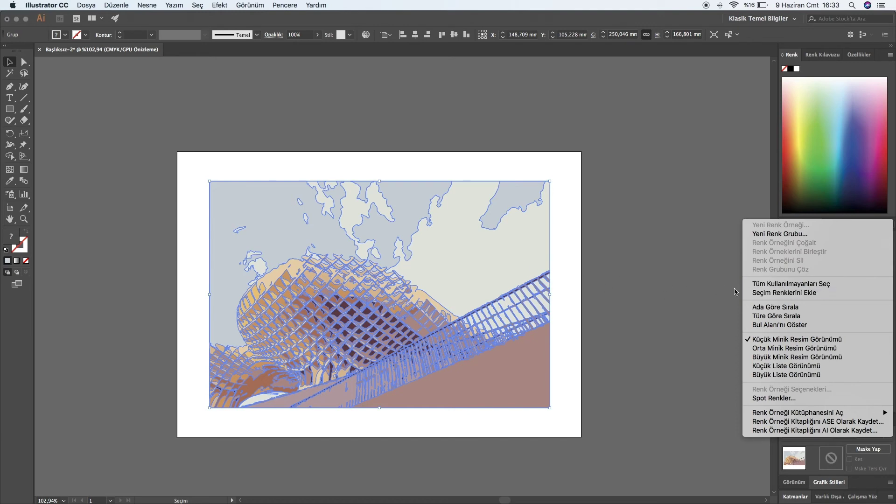
left_click(784, 294)
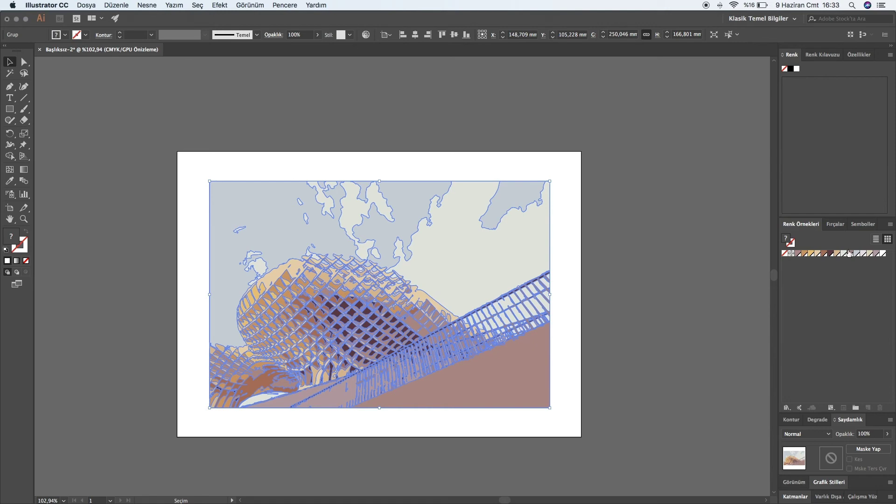
- Save the swatches as an ASE library named 'pa' in Desktop/Renk paletleri, accepting the warning
left_click(891, 226)
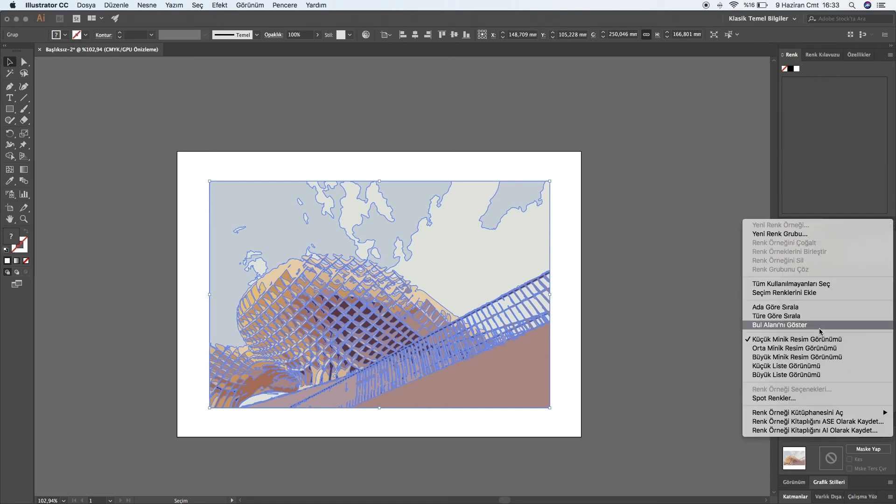
left_click(802, 423)
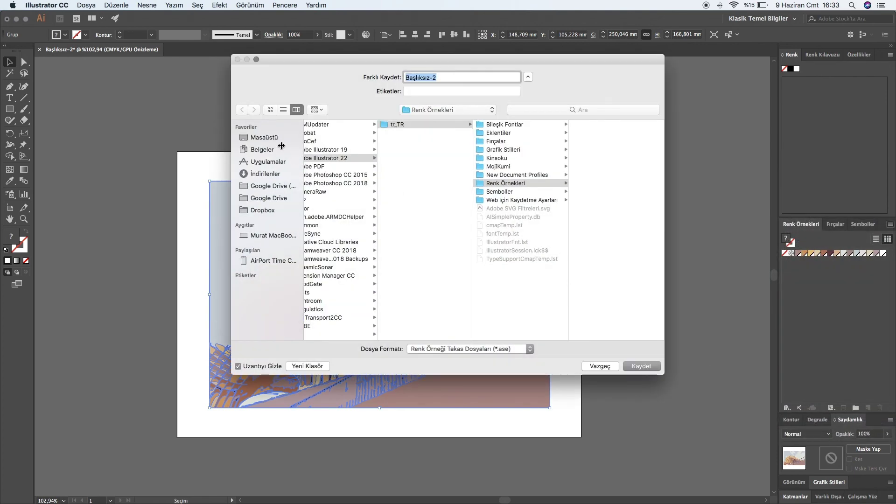
left_click(268, 137)
left_click(336, 125)
left_click(439, 77)
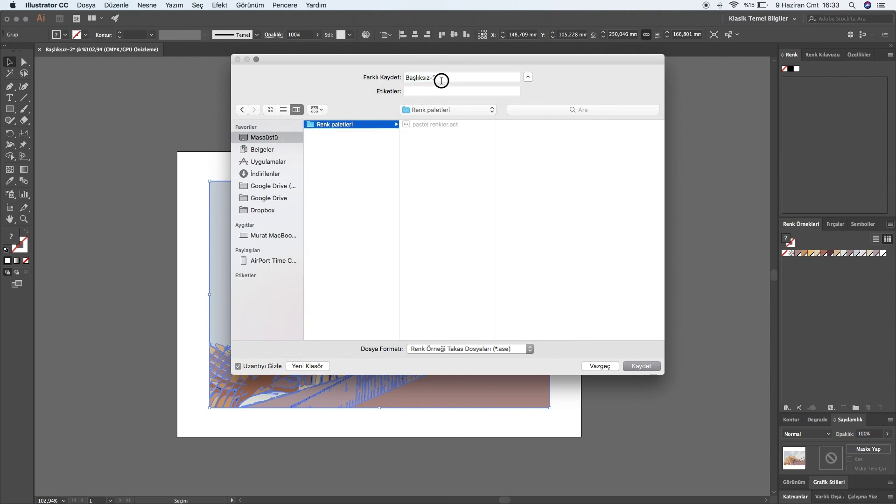
left_click_drag(439, 77, 364, 78)
type("pastel renkler")
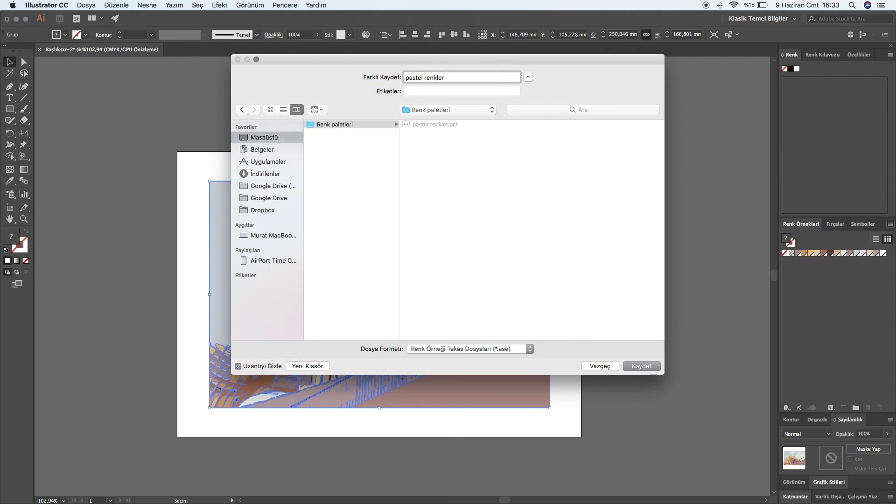
key("Return")
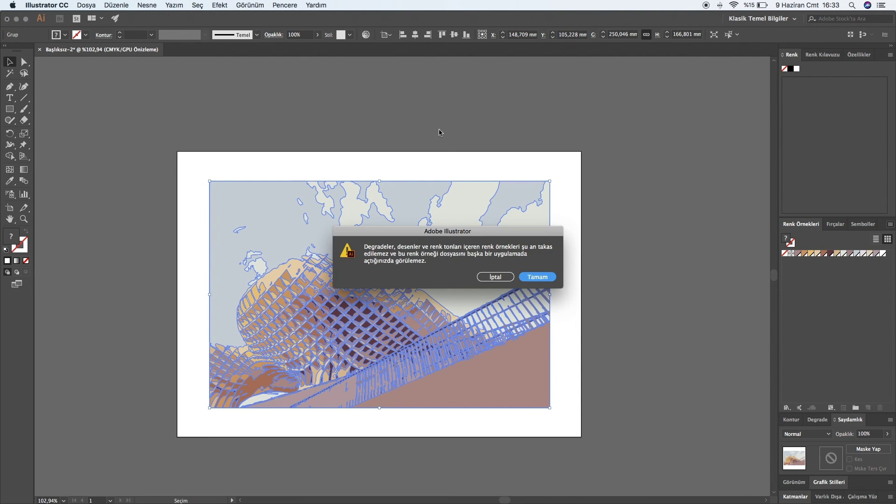
left_click(538, 276)
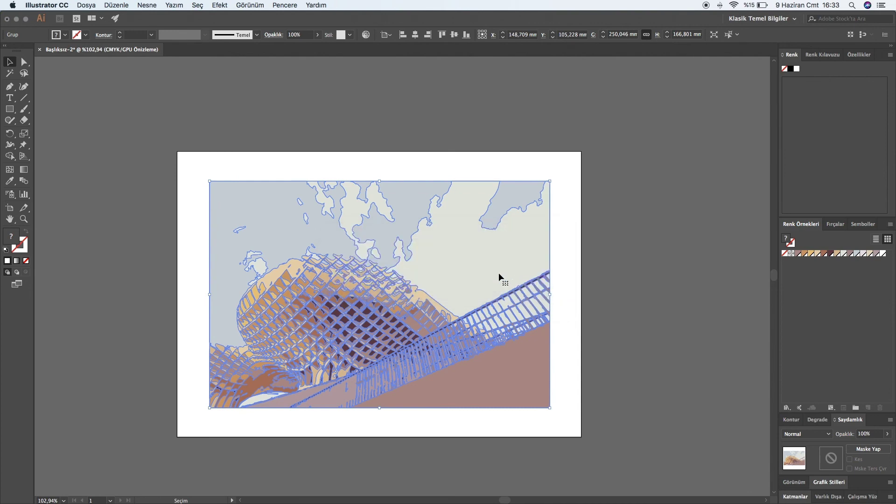